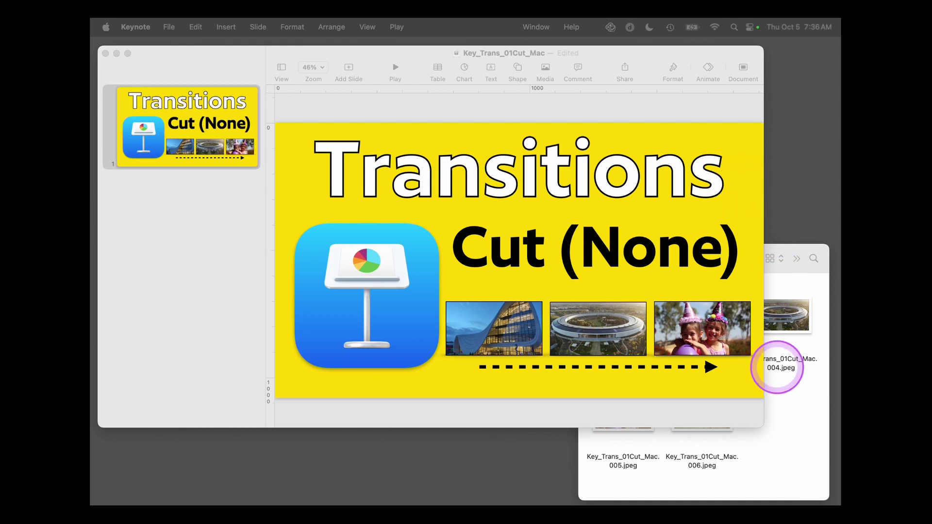
Step: Drag the five Finder photos (002–006) into the Keynote deck after the title slide
click(794, 430)
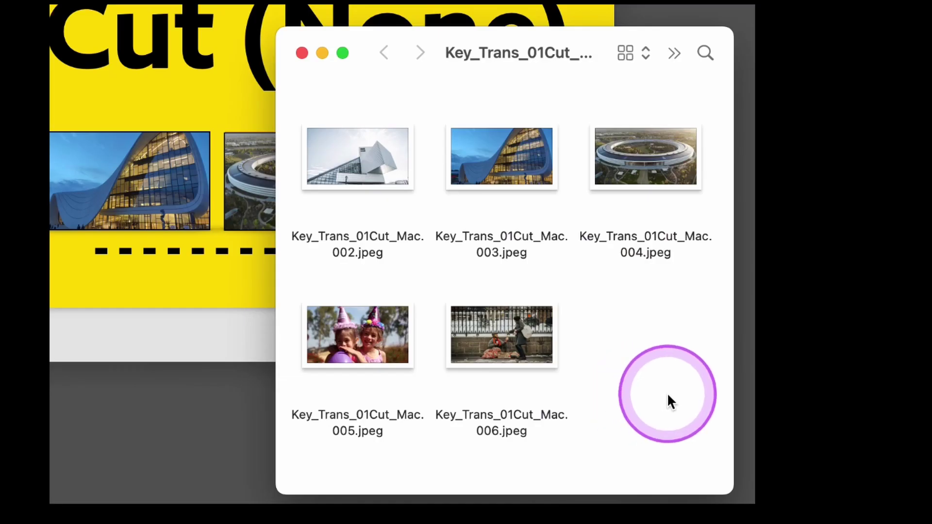
drag(680, 406, 363, 165)
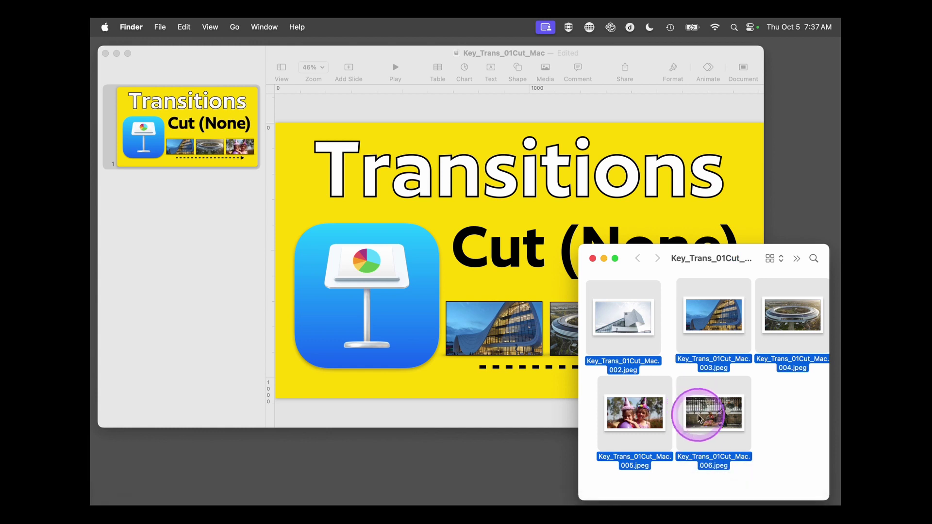
drag(705, 417, 128, 230)
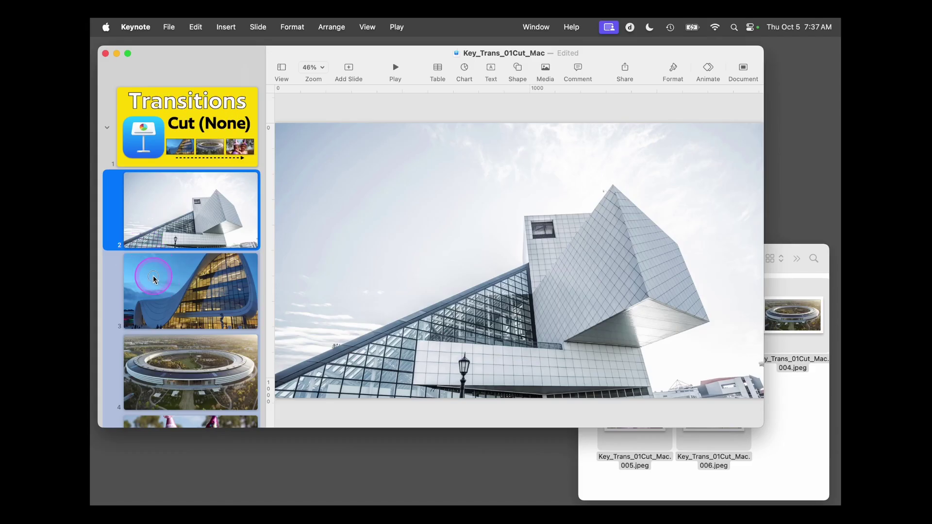
Step: Preview photo slides 3 and 2, then make the Keynote window larger
click(285, 250)
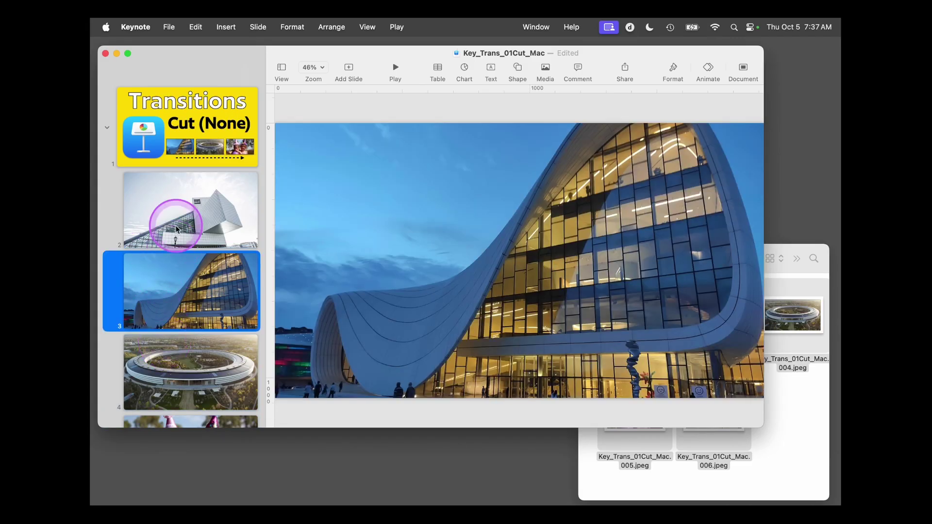
click(177, 211)
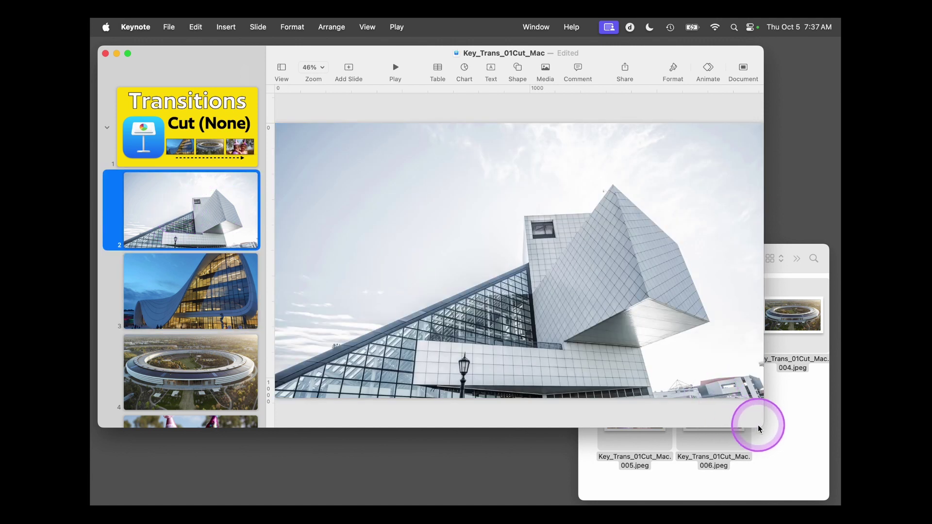
drag(762, 426, 825, 495)
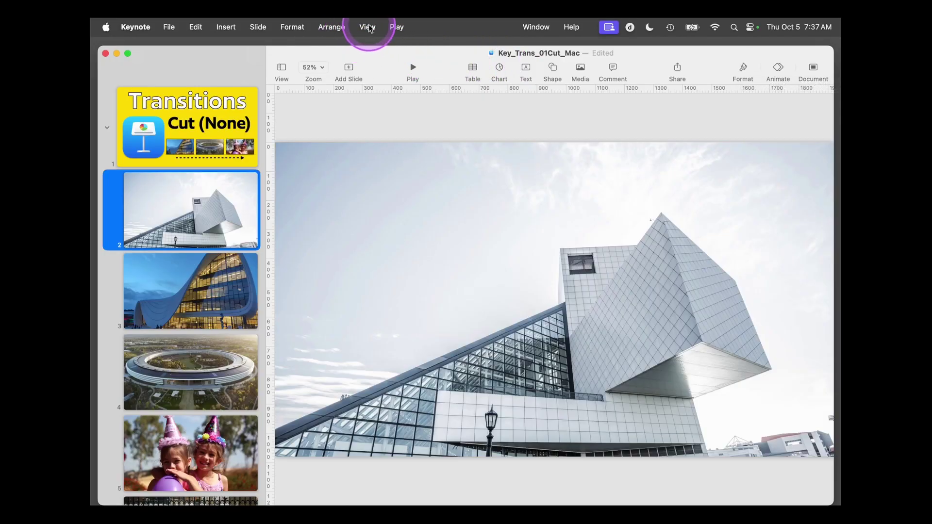
Step: Show the slide transition settings in the Animate inspector
click(368, 27)
mouse_move(379, 75)
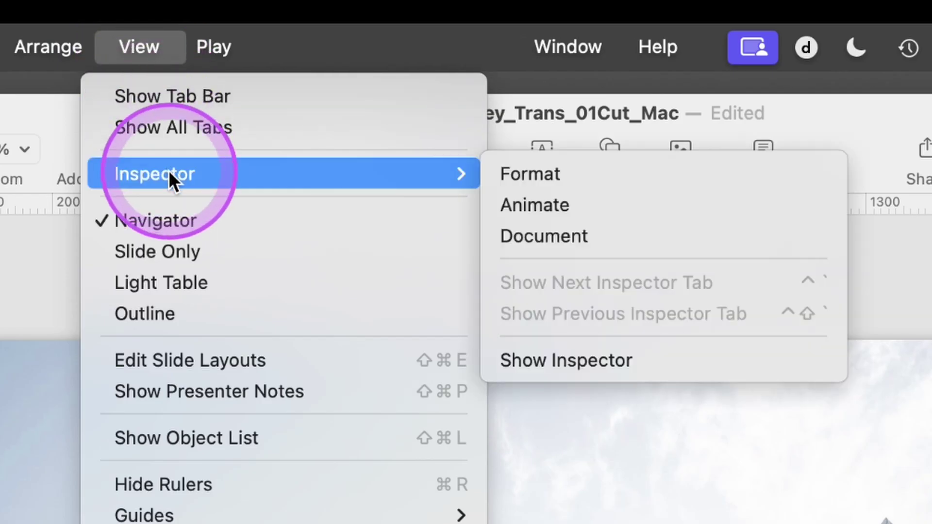
click(533, 205)
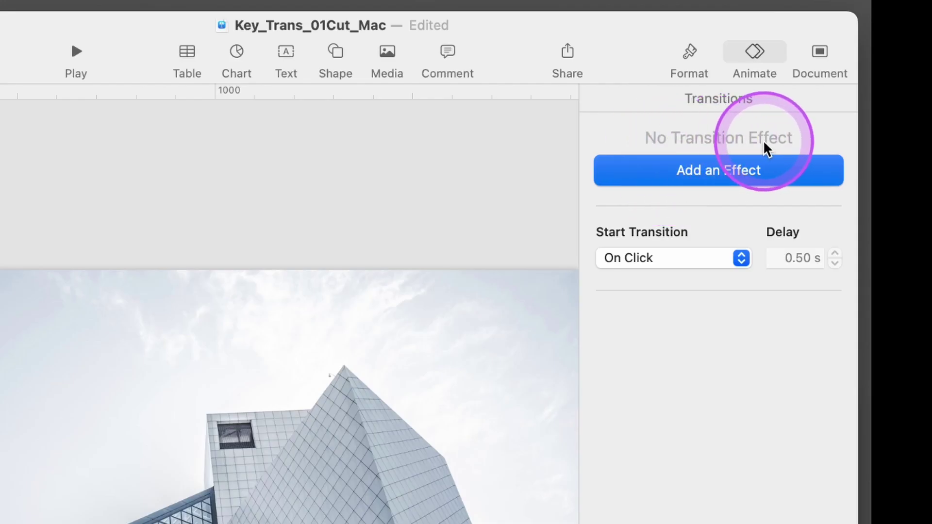
Step: Try a Dissolve on the angular-building slide, reset it to None, and return to the title slide
click(743, 184)
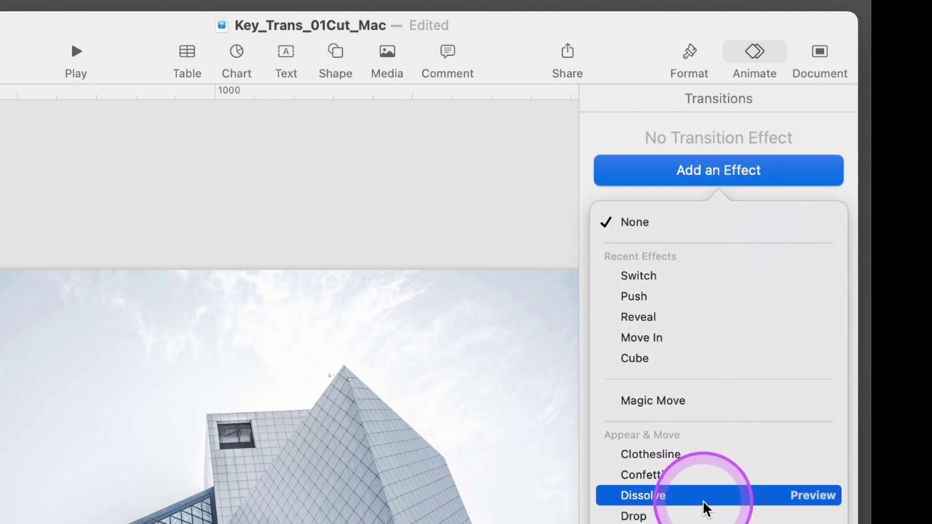
click(705, 507)
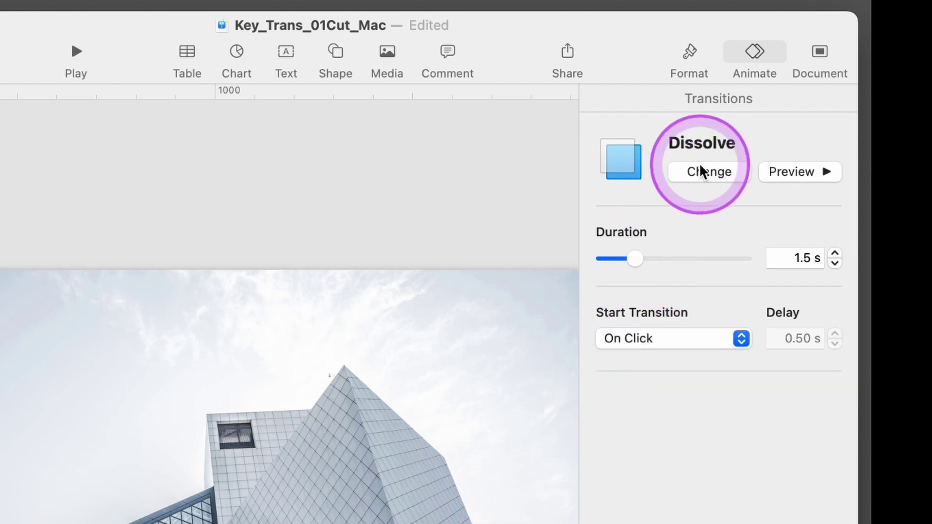
click(703, 171)
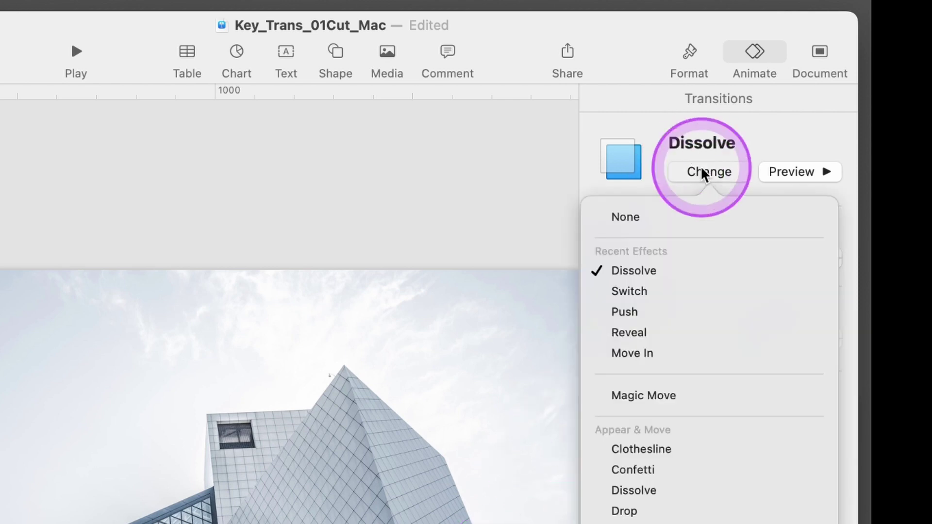
click(679, 214)
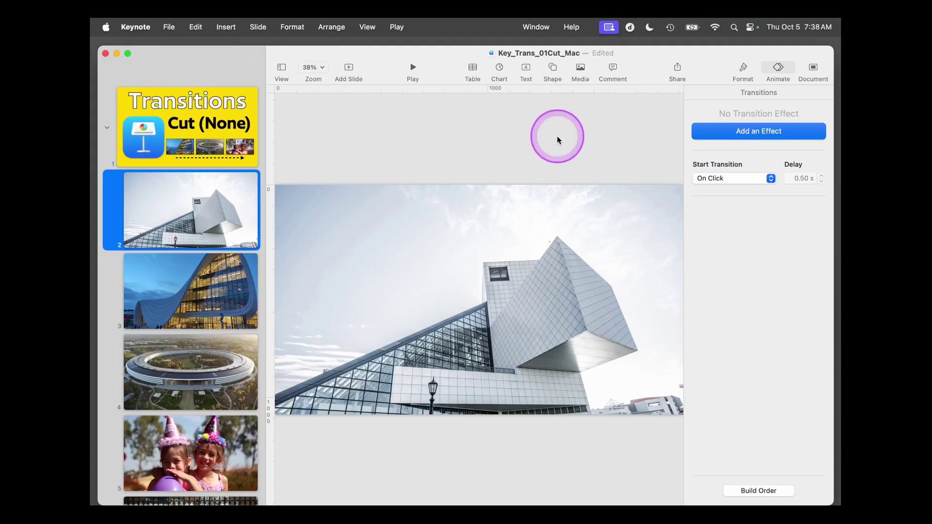
click(236, 135)
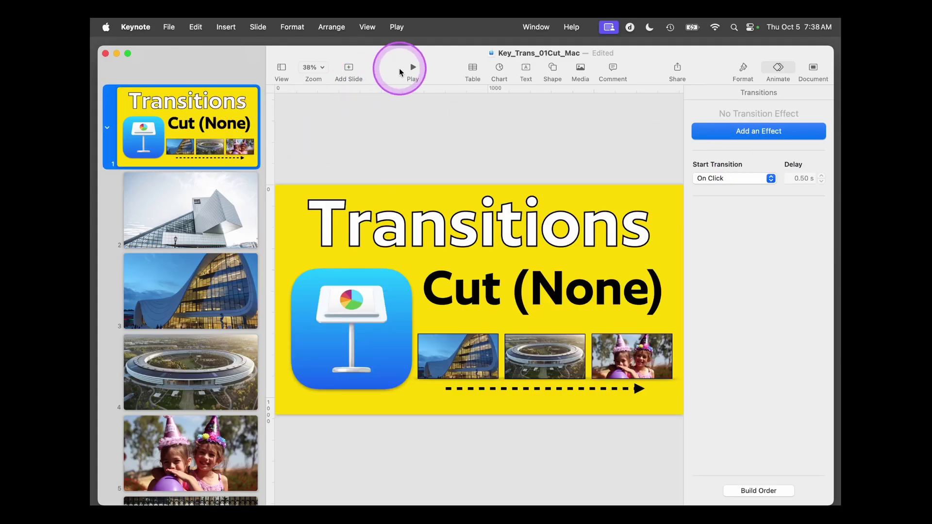
Step: Play the slideshow from the title slide and advance three slides to check for plain cuts
click(413, 70)
key(Right)
key(Right)
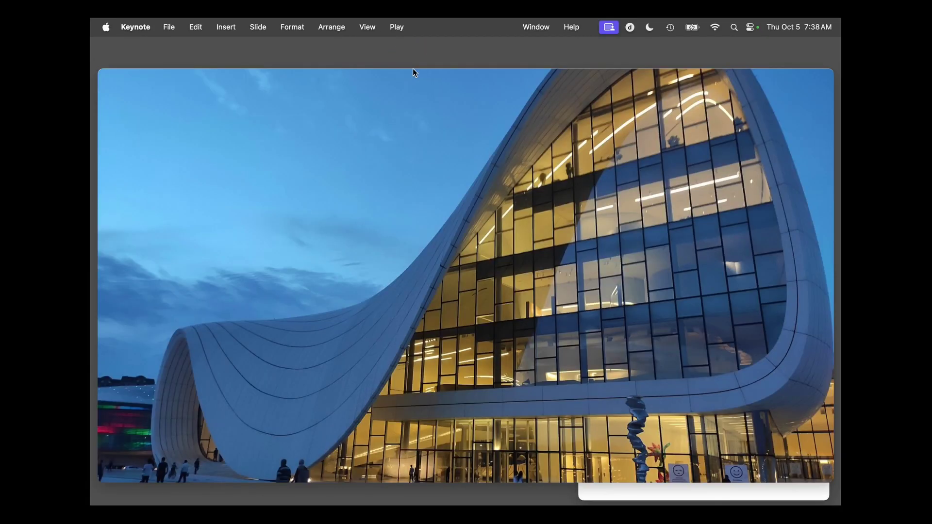
key(Right)
key(Right)
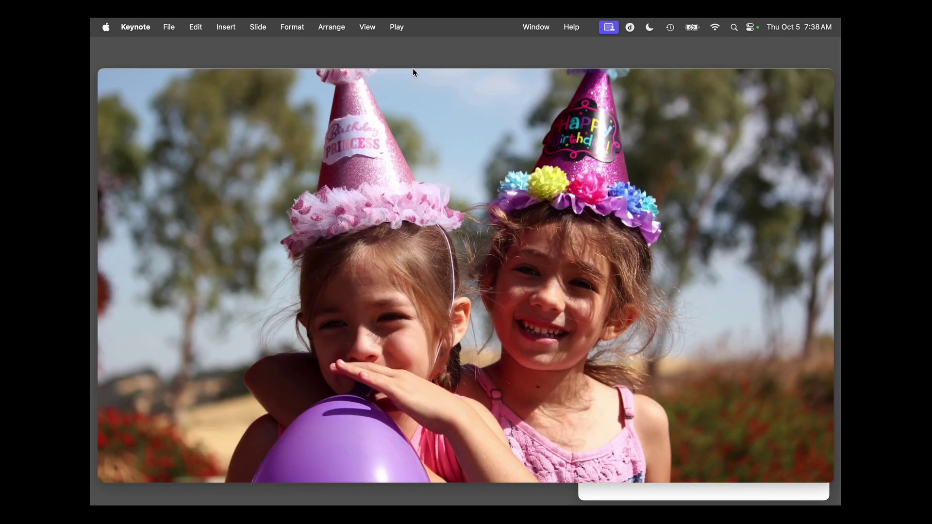
key(Right)
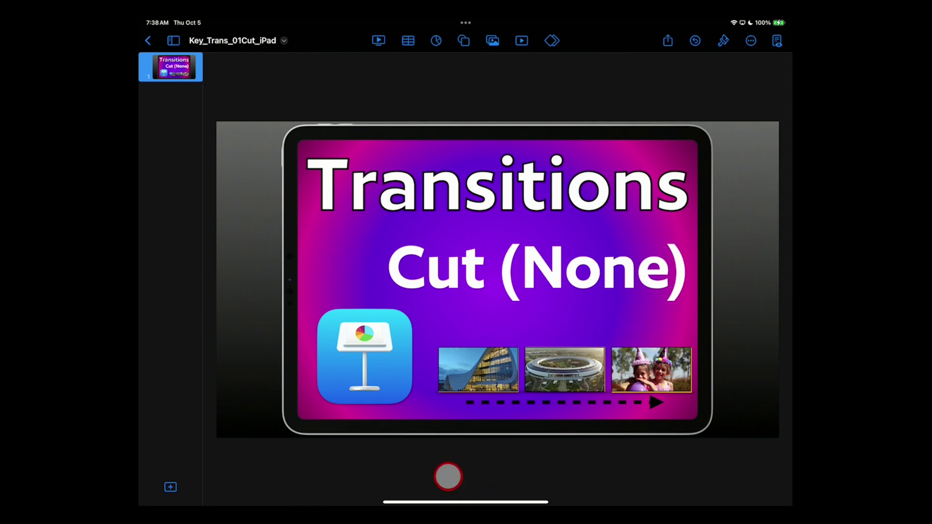
Step: Open Photos in Split View beside Keynote, showing the '01 Keynote cut' album
mouse_move(350, 505)
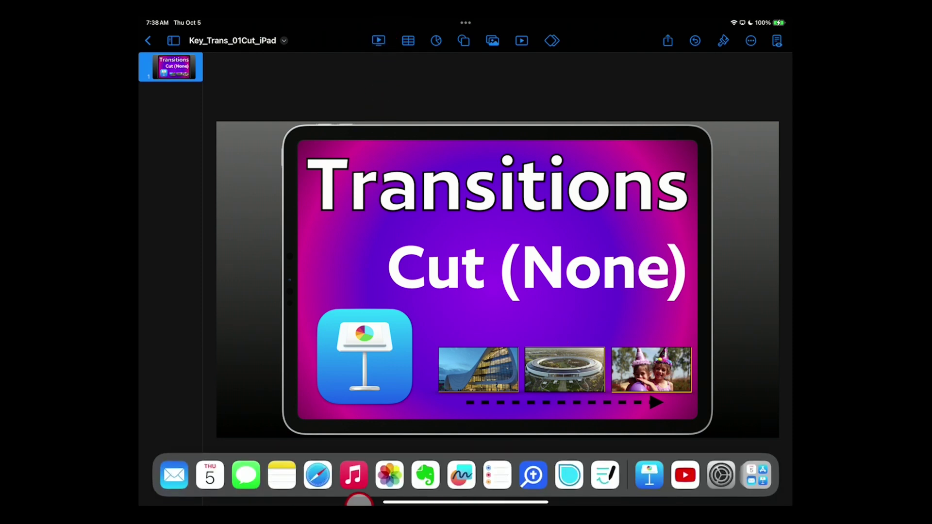
drag(273, 414, 782, 251)
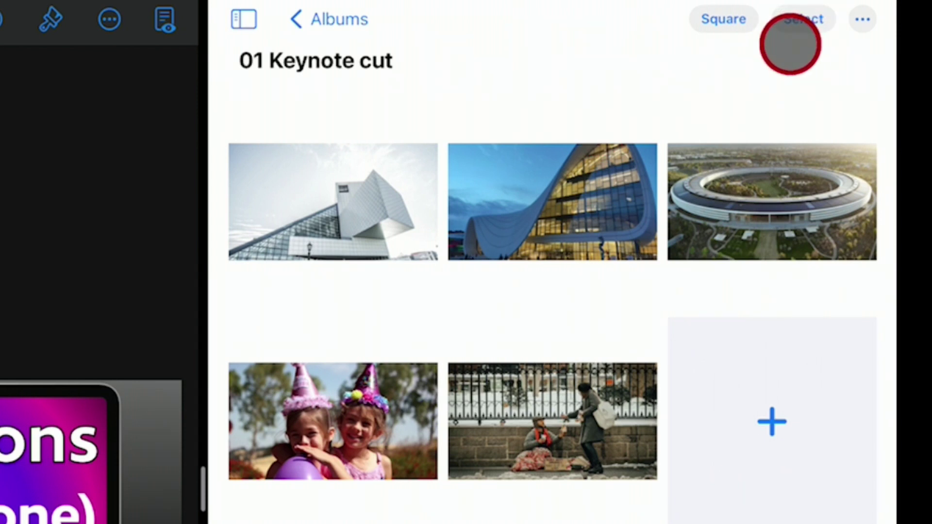
Step: Select the wave building, Apple Park, angular building, party and street photos and drop them in as slides 2–6
click(795, 35)
click(784, 204)
click(633, 202)
click(381, 228)
click(416, 451)
click(565, 422)
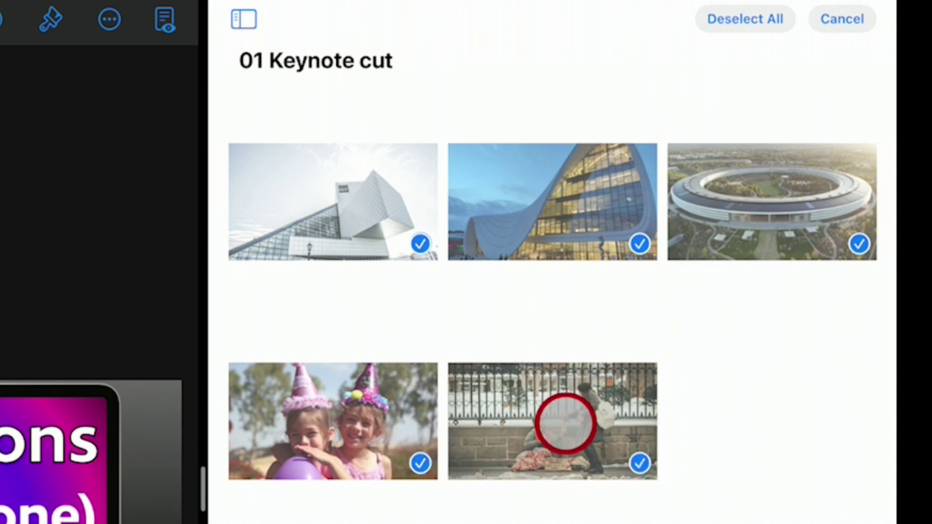
drag(315, 199, 170, 145)
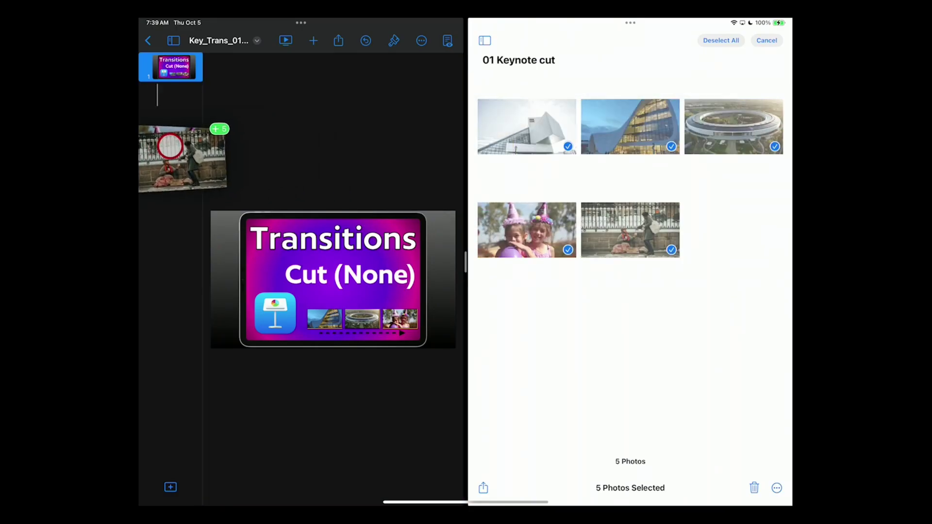
drag(169, 145, 170, 147)
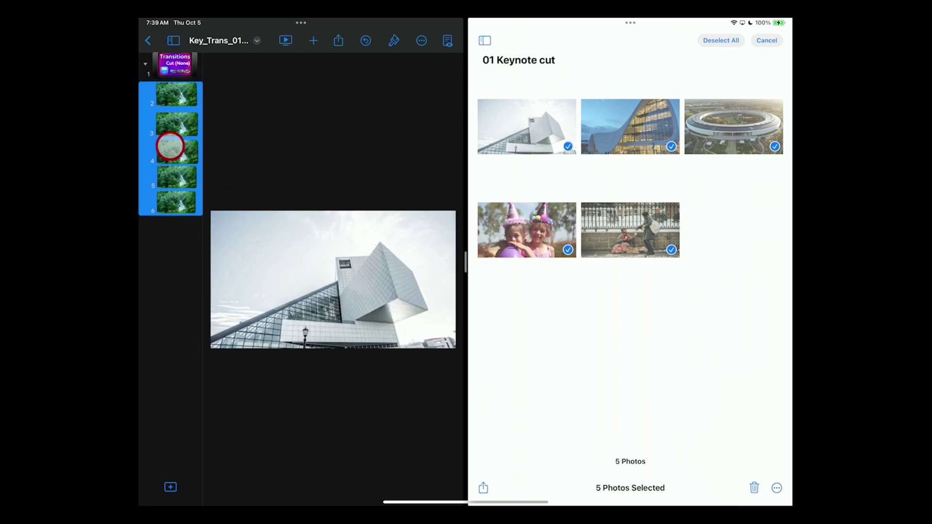
click(175, 68)
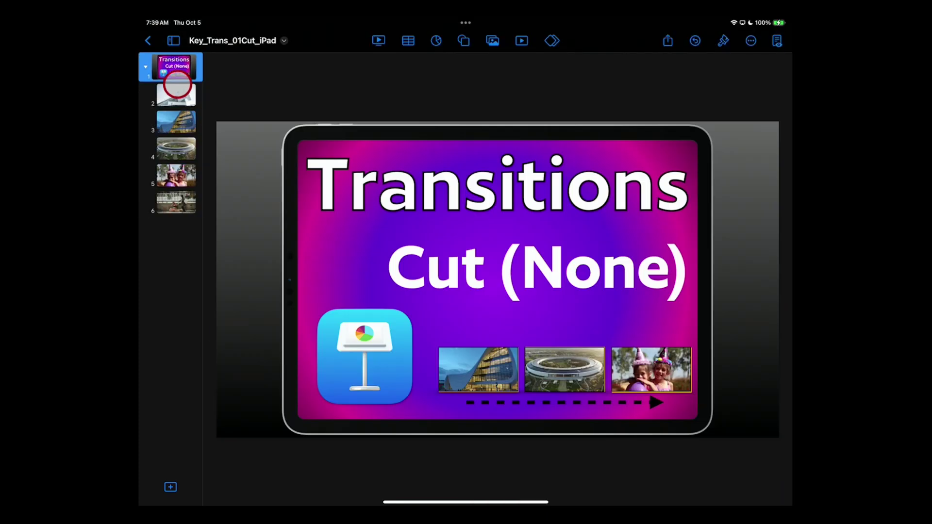
Step: Look over the first two photo slides and return to the title slide
click(172, 94)
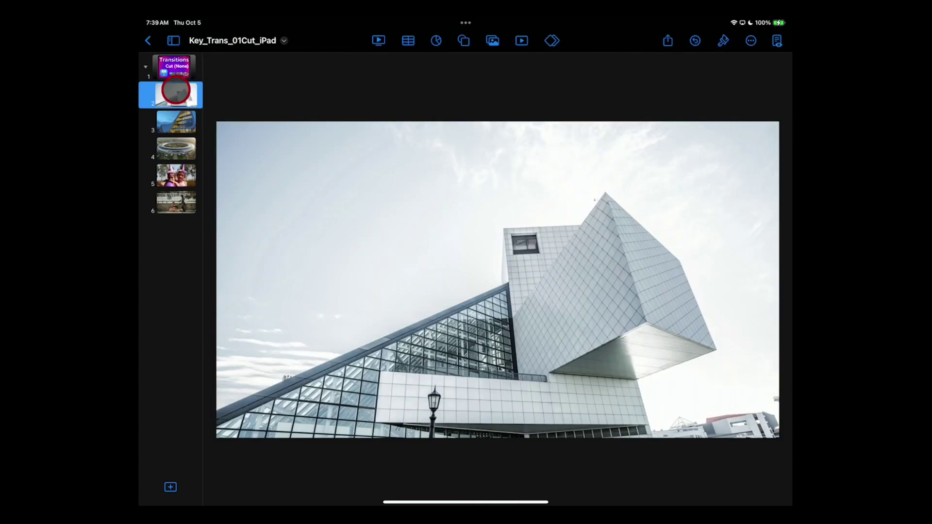
click(178, 116)
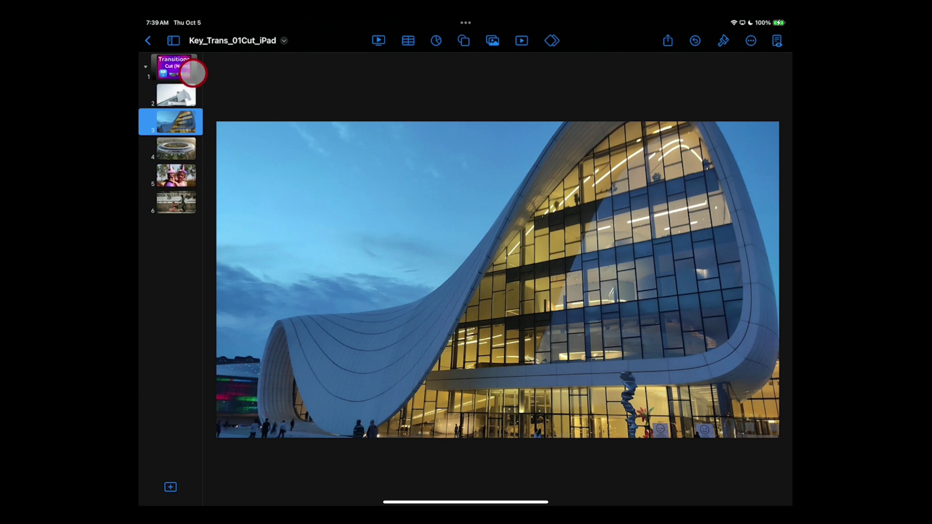
click(184, 69)
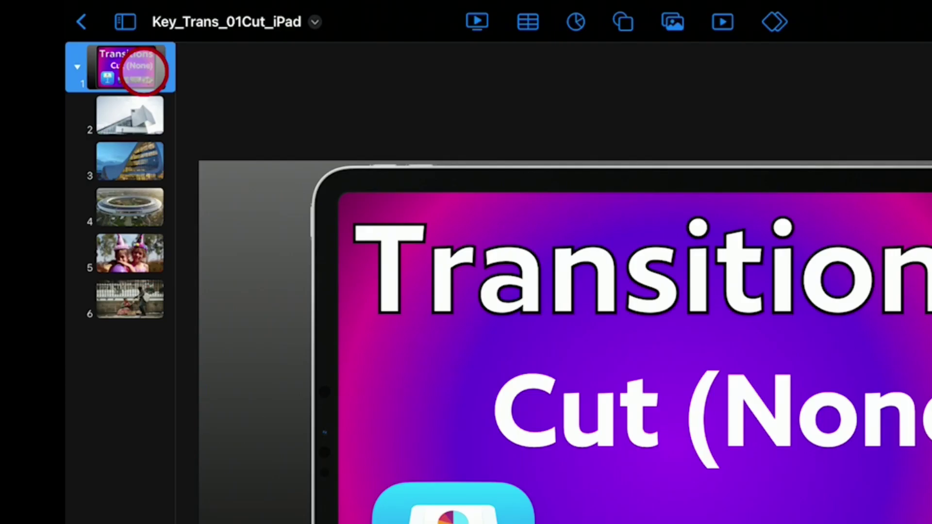
Step: Select all six slides and enter transition editing for them
click(185, 69)
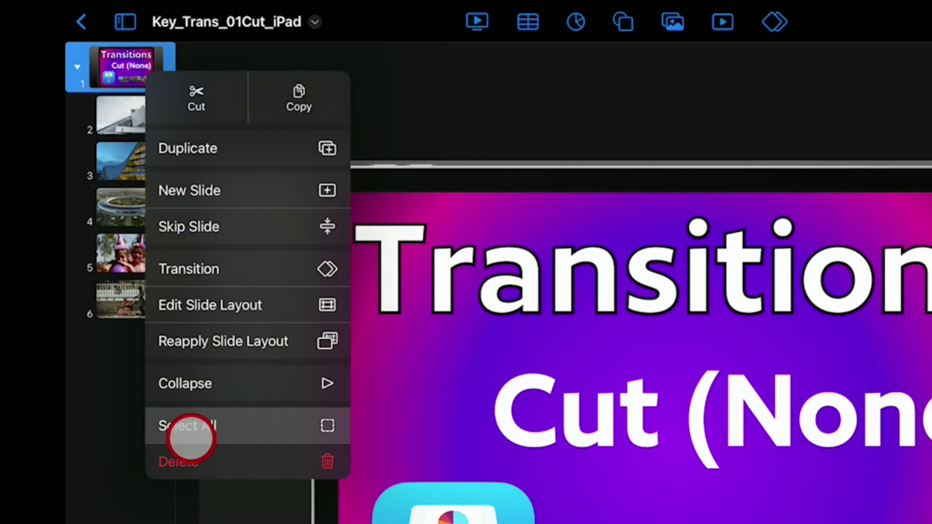
click(191, 429)
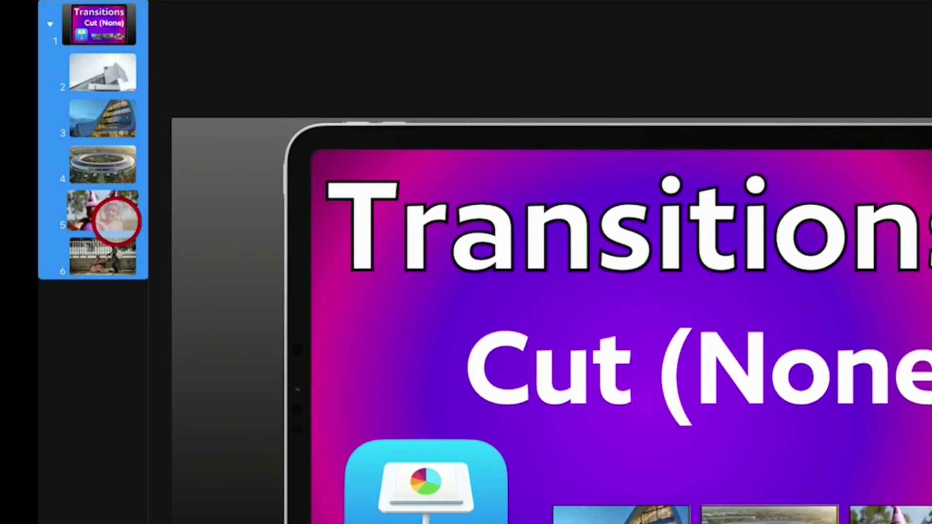
click(144, 264)
drag(117, 221, 244, 420)
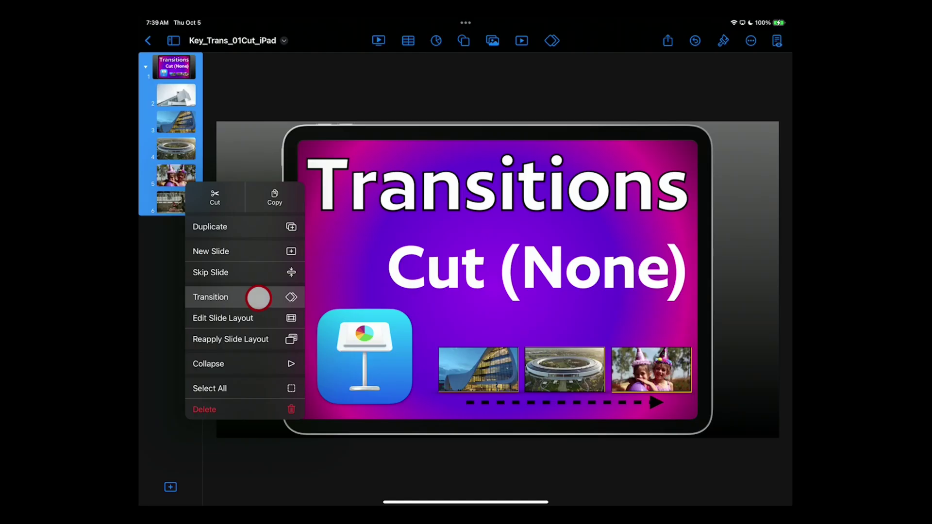
drag(259, 298, 258, 298)
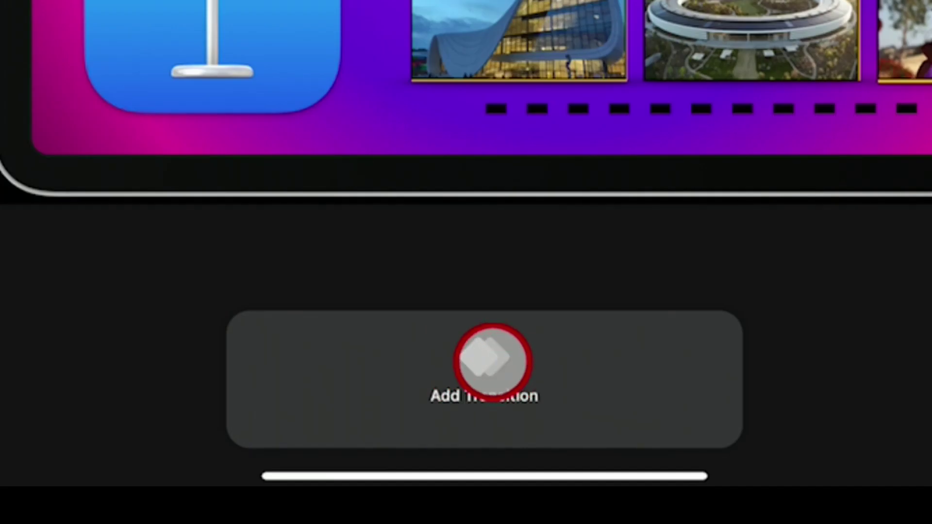
Step: Apply a trial Move In transition to all six slides, delete it, and choose Done
click(493, 361)
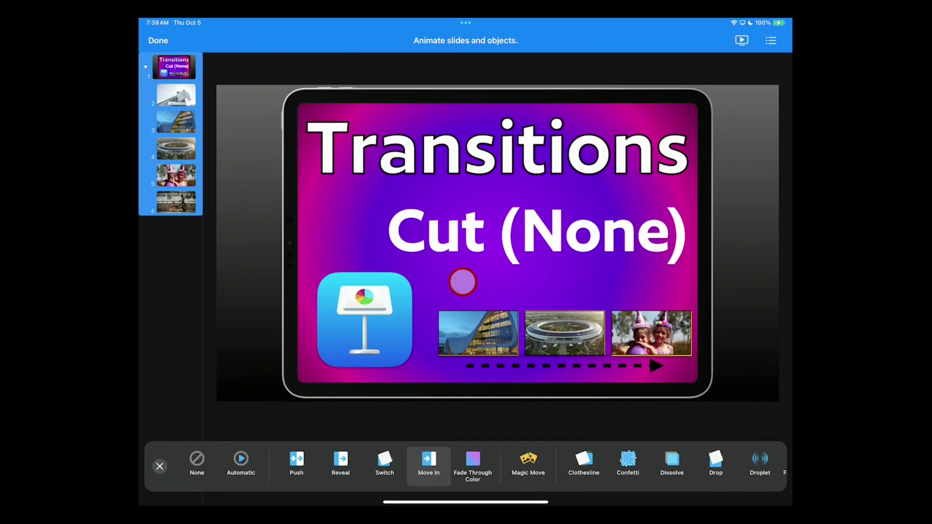
click(462, 282)
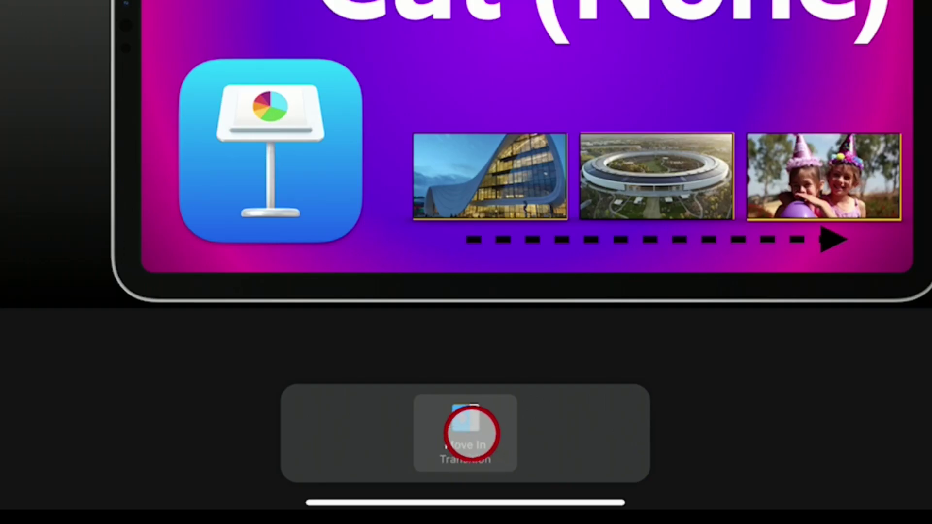
click(471, 433)
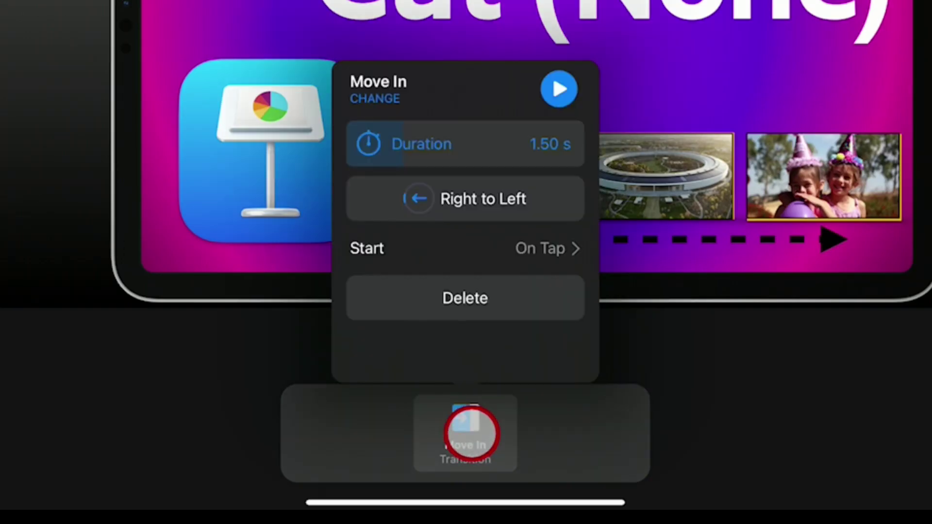
click(450, 307)
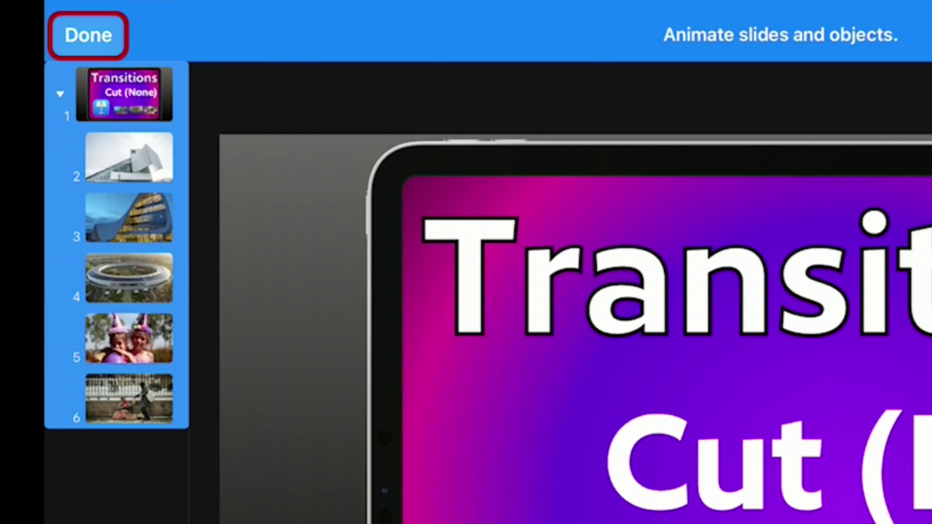
click(88, 36)
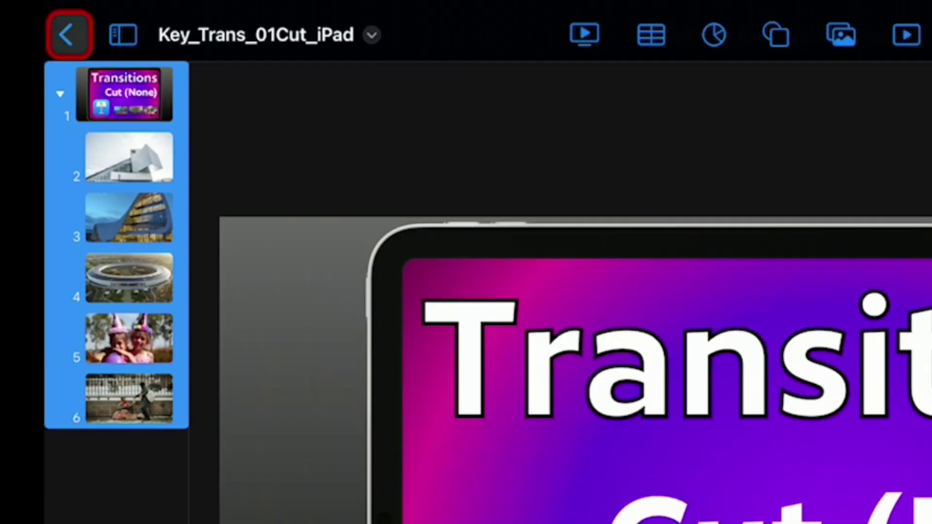